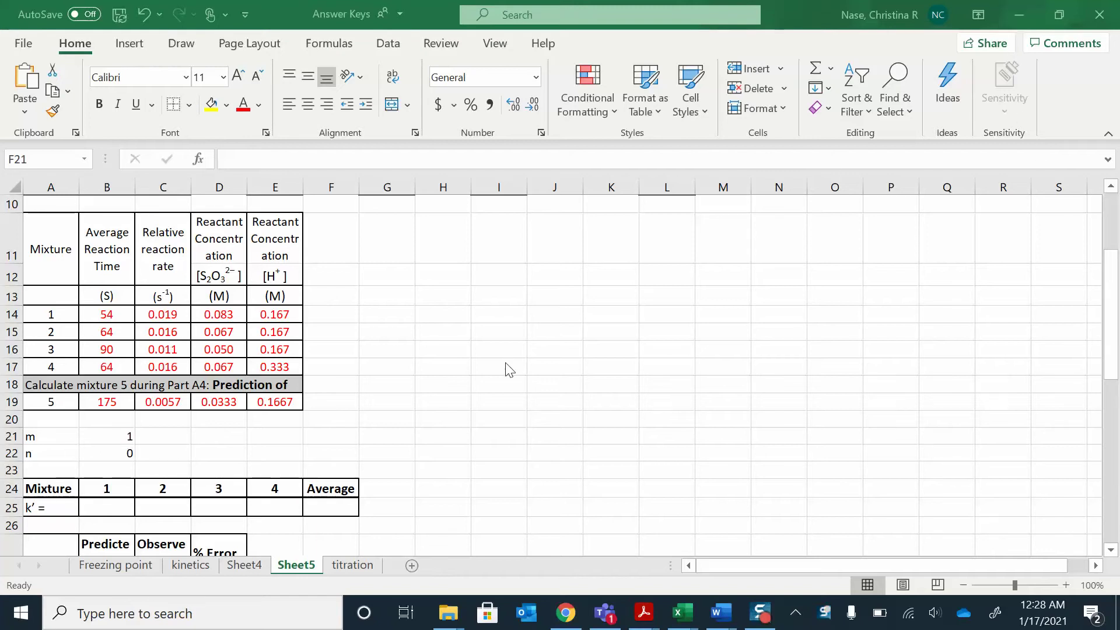
Step: Minimize the Answer Keys workbook to reveal the Word drawing page
{"action": "left_click", "coordinate": [1019, 14]}
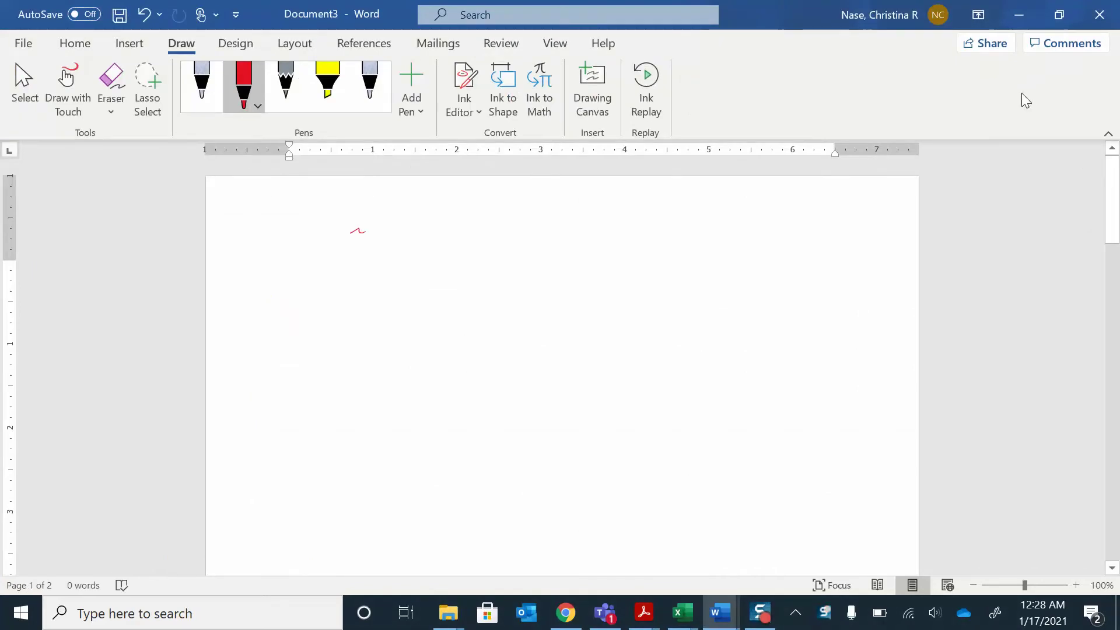
Step: Handwrite 'rate = k[S2O3 2−]' in red ink near the top of the page
{"action": "mouse_move", "coordinate": [402, 207]}
{"action": "left_mouse_down"}
{"action": "mouse_move", "coordinate": [408, 230]}
{"action": "mouse_move", "coordinate": [441, 223]}
{"action": "left_mouse_up"}
{"action": "left_click_drag", "start_coordinate": [451, 199], "coordinate": [453, 214]}
{"action": "mouse_move", "coordinate": [451, 220]}
{"action": "left_mouse_down"}
{"action": "mouse_move", "coordinate": [488, 205]}
{"action": "mouse_move", "coordinate": [487, 217]}
{"action": "mouse_move", "coordinate": [511, 223]}
{"action": "left_mouse_up"}
{"action": "mouse_move", "coordinate": [519, 200]}
{"action": "left_mouse_down"}
{"action": "mouse_move", "coordinate": [511, 214]}
{"action": "mouse_move", "coordinate": [537, 223]}
{"action": "left_mouse_up"}
{"action": "mouse_move", "coordinate": [553, 201]}
{"action": "left_mouse_down"}
{"action": "mouse_move", "coordinate": [570, 224]}
{"action": "mouse_move", "coordinate": [580, 202]}
{"action": "mouse_move", "coordinate": [588, 228]}
{"action": "mouse_move", "coordinate": [610, 198]}
{"action": "left_mouse_up"}
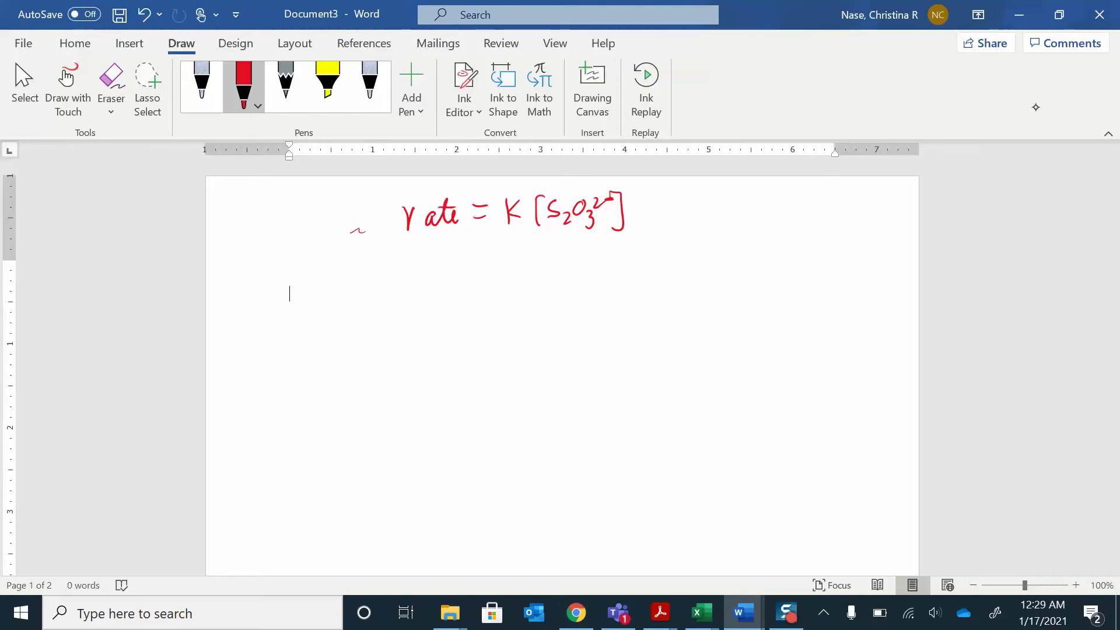
Step: Bring the Answer Keys workbook forward, minimize it to view the handwriting, then restore it
{"action": "mouse_move", "coordinate": [702, 613]}
{"action": "left_click", "coordinate": [618, 554]}
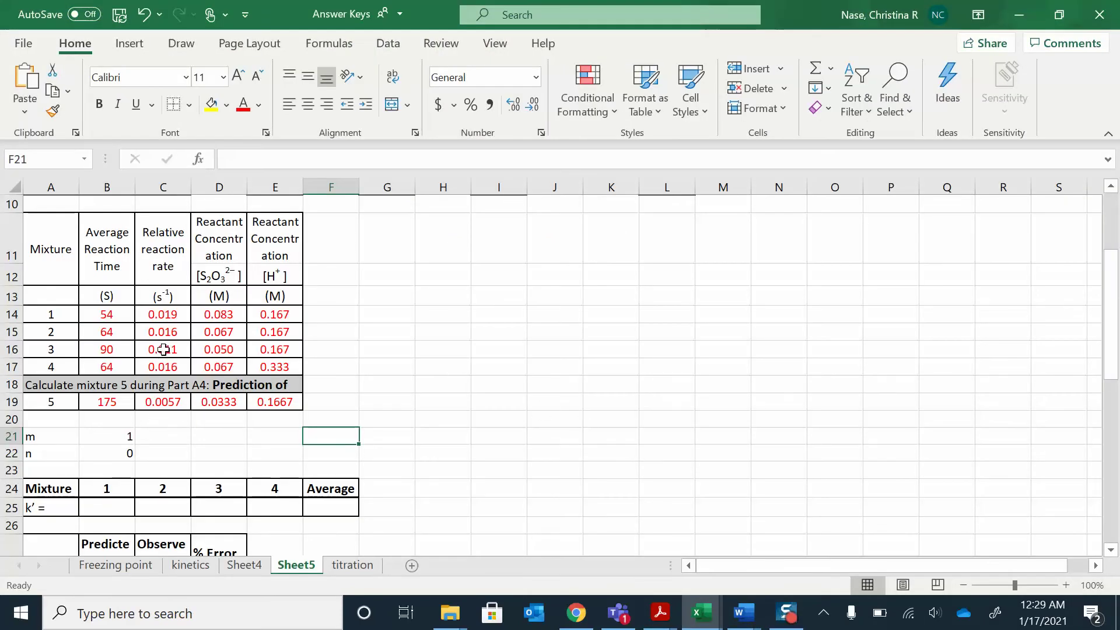
{"action": "left_click", "coordinate": [1019, 14]}
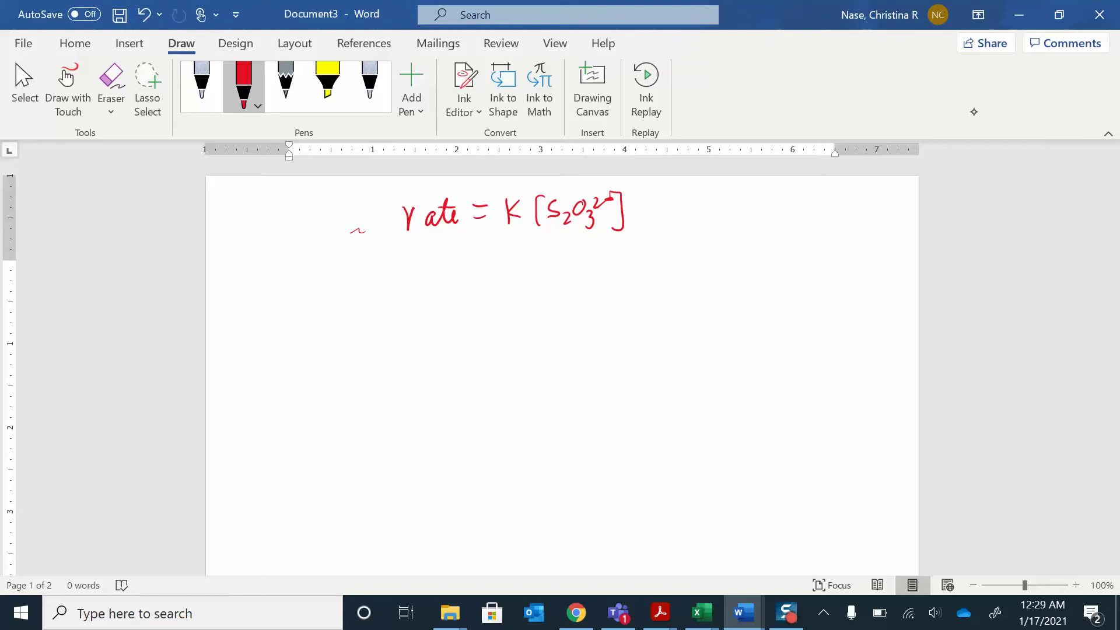
{"action": "mouse_move", "coordinate": [693, 627]}
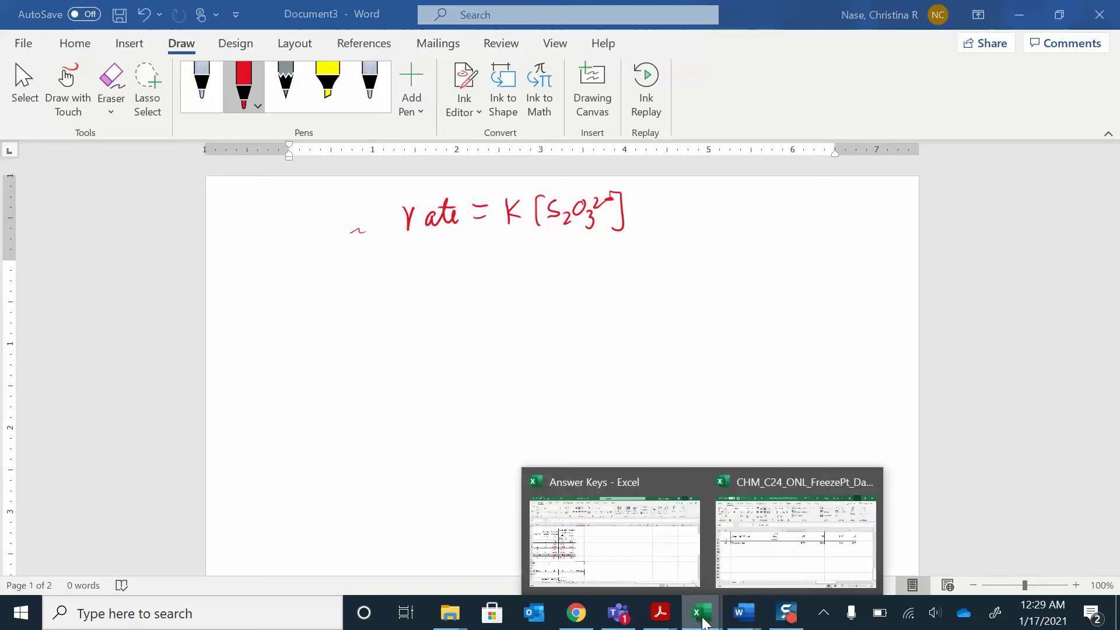
{"action": "left_click", "coordinate": [666, 569]}
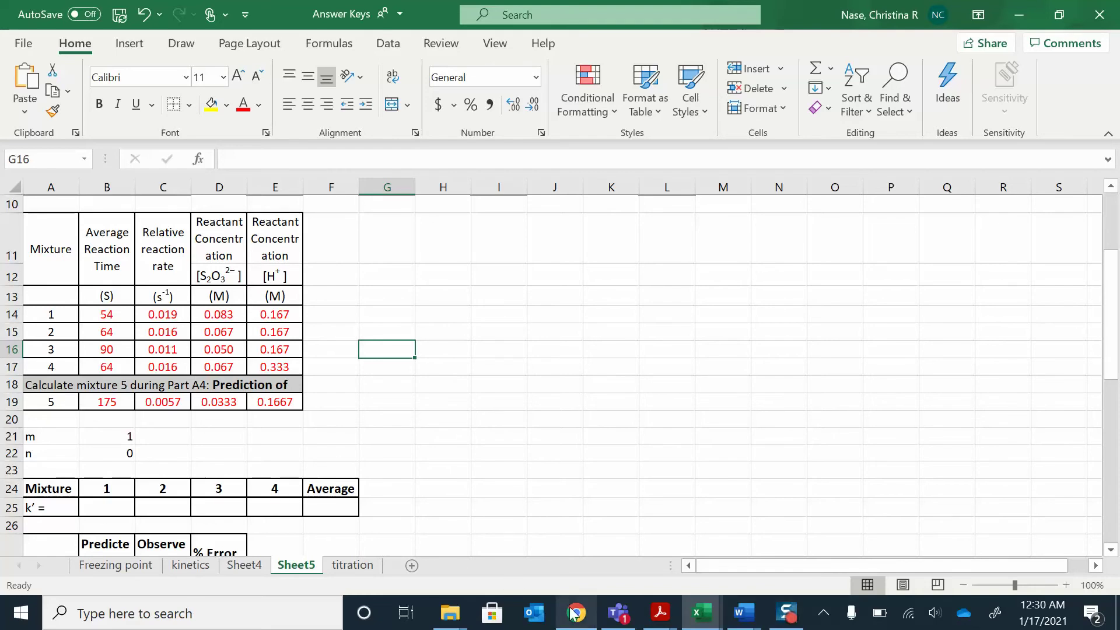
Step: On Document3, write '0.019 = k(0.083)' in red ink beneath the rate law
{"action": "mouse_move", "coordinate": [738, 618]}
{"action": "left_click", "coordinate": [555, 569]}
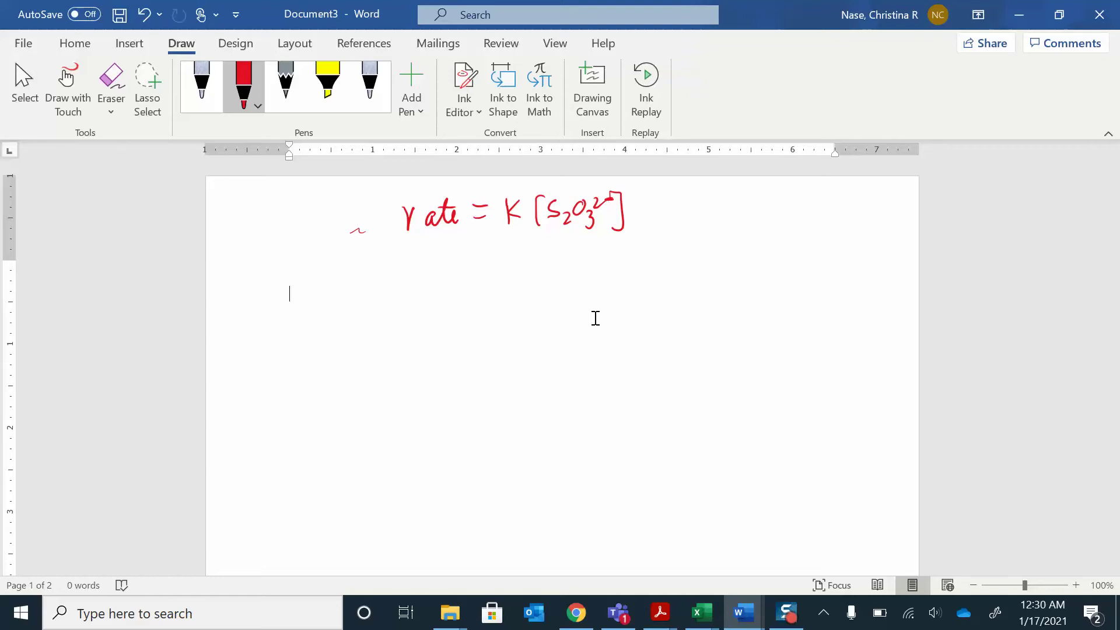
{"action": "mouse_move", "coordinate": [410, 253]}
{"action": "left_mouse_down"}
{"action": "mouse_move", "coordinate": [438, 262]}
{"action": "mouse_move", "coordinate": [444, 251]}
{"action": "left_mouse_up"}
{"action": "left_click", "coordinate": [427, 265]}
{"action": "mouse_move", "coordinate": [454, 252]}
{"action": "left_mouse_down"}
{"action": "mouse_move", "coordinate": [456, 267]}
{"action": "mouse_move", "coordinate": [508, 265]}
{"action": "left_mouse_up"}
{"action": "mouse_move", "coordinate": [519, 250]}
{"action": "left_mouse_down"}
{"action": "mouse_move", "coordinate": [519, 269]}
{"action": "mouse_move", "coordinate": [588, 251]}
{"action": "mouse_move", "coordinate": [639, 268]}
{"action": "left_mouse_up"}
{"action": "left_click", "coordinate": [579, 266]}
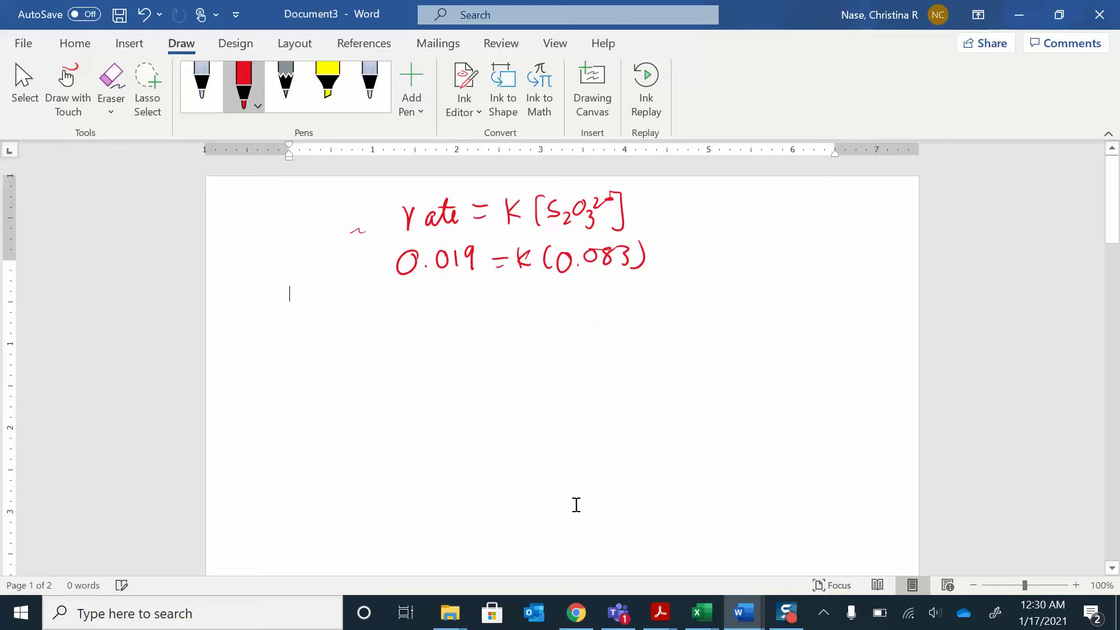
{"action": "left_click", "coordinate": [698, 617]}
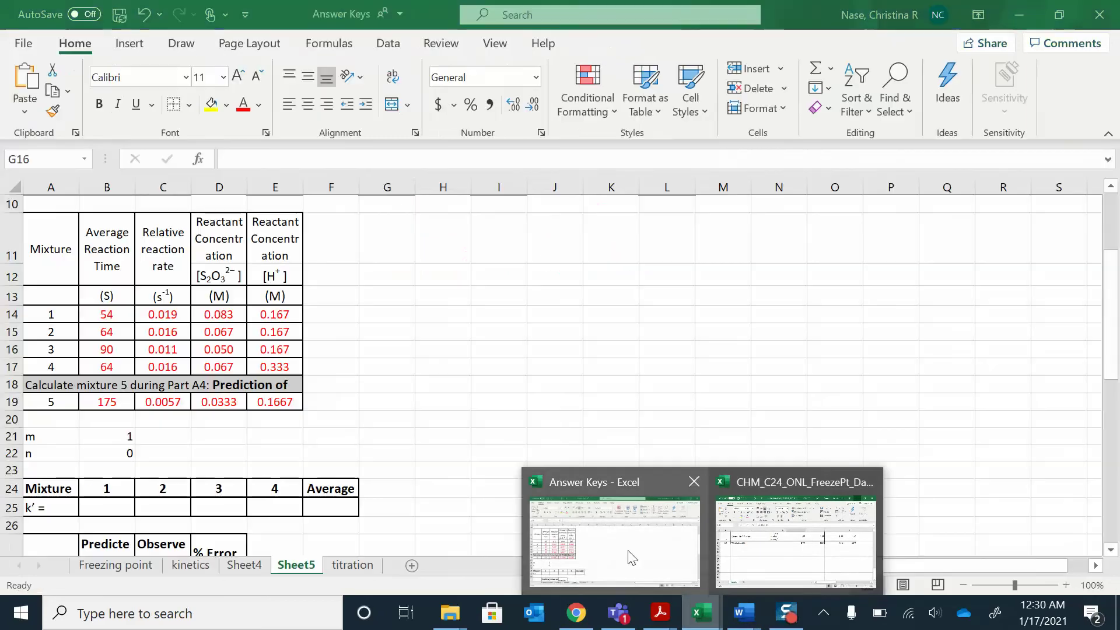
Step: Bring the Answer Keys workbook showing mixture 1's 0.019 and 0.083 to the front
{"action": "left_click", "coordinate": [630, 555]}
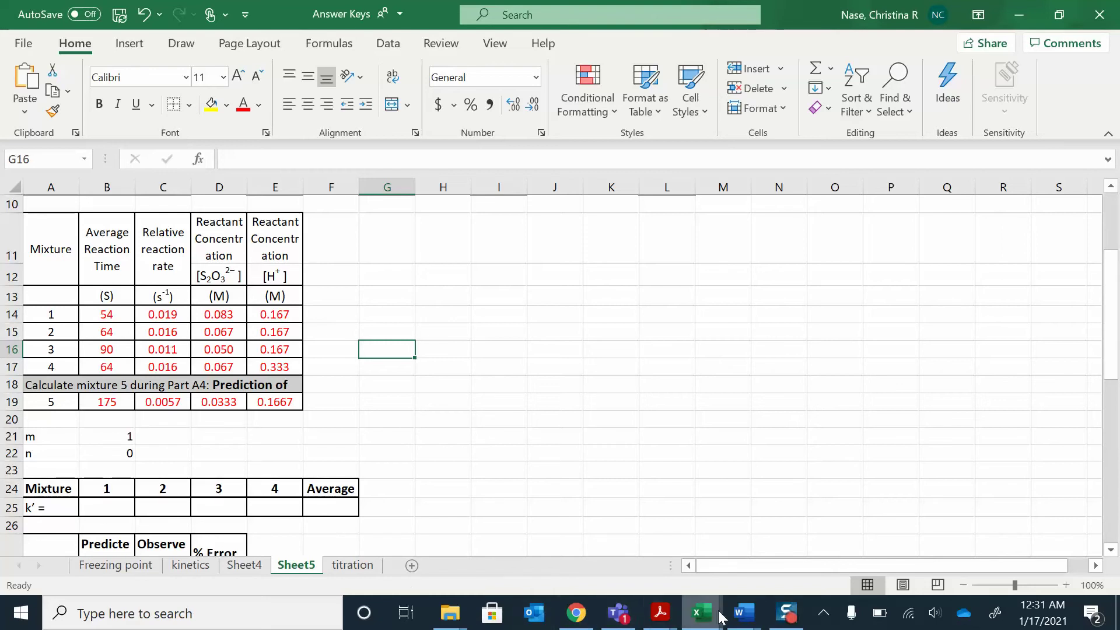
Step: On Document3, write 0.083 as the divisor under both sides of 0.019 = k(0.083)
{"action": "mouse_move", "coordinate": [743, 611]}
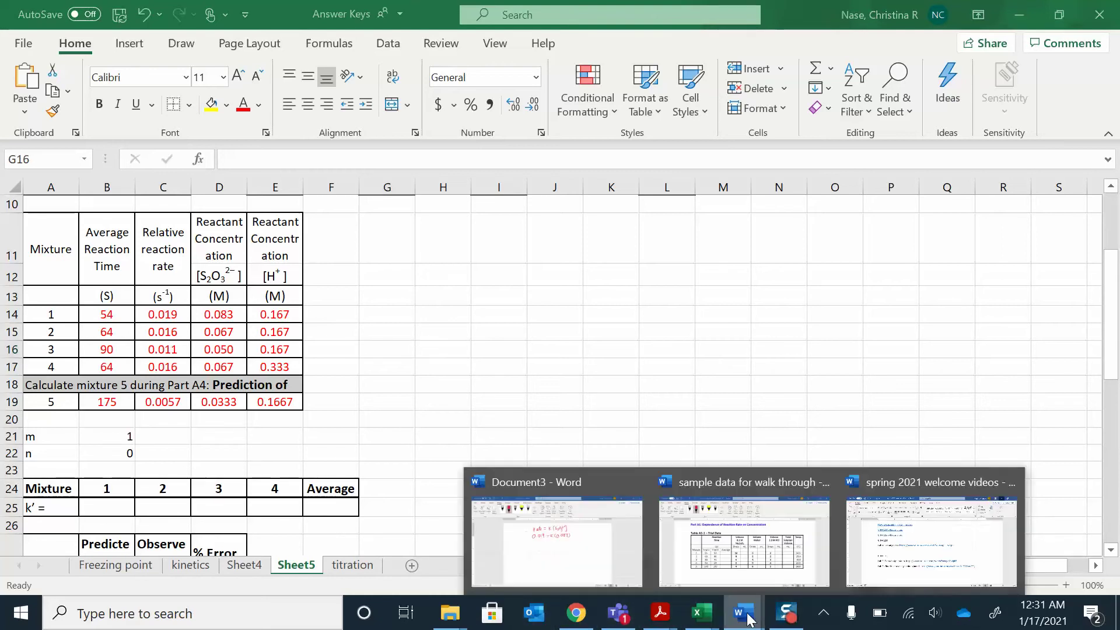
{"action": "left_click", "coordinate": [547, 563]}
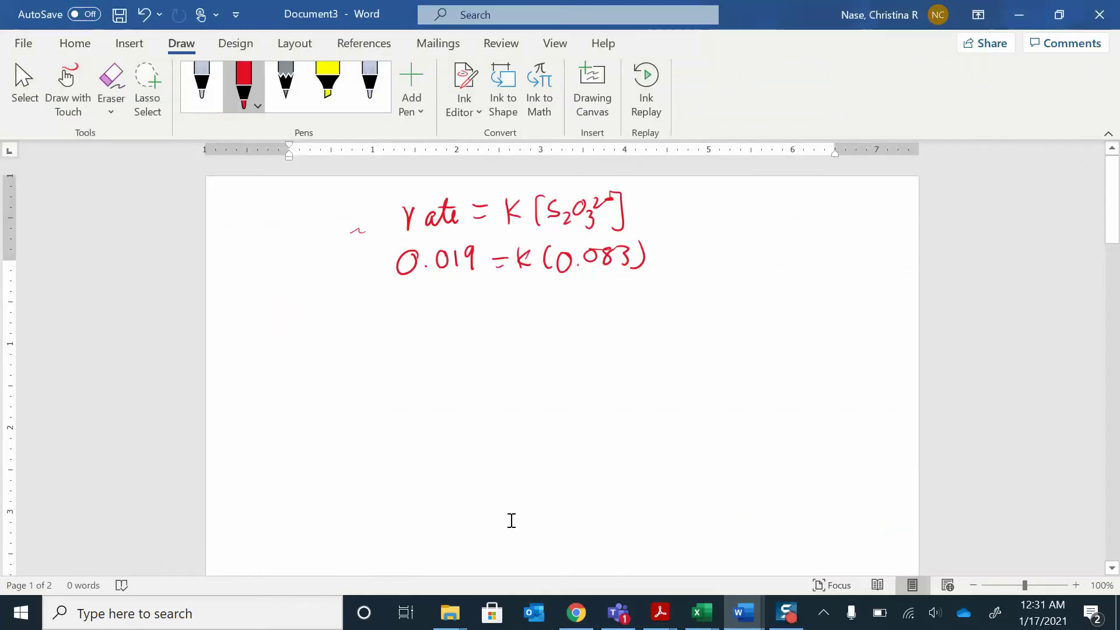
{"action": "mouse_move", "coordinate": [537, 282]}
{"action": "left_mouse_down"}
{"action": "mouse_move", "coordinate": [623, 269]}
{"action": "mouse_move", "coordinate": [559, 294]}
{"action": "mouse_move", "coordinate": [572, 286]}
{"action": "left_mouse_up"}
{"action": "left_click_drag", "start_coordinate": [589, 289], "coordinate": [590, 293]}
{"action": "mouse_move", "coordinate": [616, 280]}
{"action": "left_mouse_down"}
{"action": "mouse_move", "coordinate": [611, 295]}
{"action": "mouse_move", "coordinate": [624, 293]}
{"action": "left_mouse_up"}
{"action": "mouse_move", "coordinate": [397, 282]}
{"action": "left_mouse_down"}
{"action": "mouse_move", "coordinate": [472, 270]}
{"action": "mouse_move", "coordinate": [431, 294]}
{"action": "mouse_move", "coordinate": [460, 302]}
{"action": "left_mouse_up"}
{"action": "mouse_move", "coordinate": [474, 286]}
{"action": "left_mouse_down"}
{"action": "mouse_move", "coordinate": [487, 285]}
{"action": "mouse_move", "coordinate": [467, 302]}
{"action": "left_mouse_up"}
Step: Write the result K = 0.23 below the fraction and circle it
{"action": "mouse_move", "coordinate": [492, 319]}
{"action": "left_mouse_down"}
{"action": "mouse_move", "coordinate": [493, 338]}
{"action": "mouse_move", "coordinate": [540, 322]}
{"action": "left_mouse_up"}
{"action": "mouse_move", "coordinate": [526, 339]}
{"action": "left_mouse_down"}
{"action": "mouse_move", "coordinate": [617, 320]}
{"action": "mouse_move", "coordinate": [635, 334]}
{"action": "left_mouse_up"}
{"action": "left_click", "coordinate": [602, 332]}
{"action": "left_click_drag", "start_coordinate": [662, 298], "coordinate": [632, 291]}
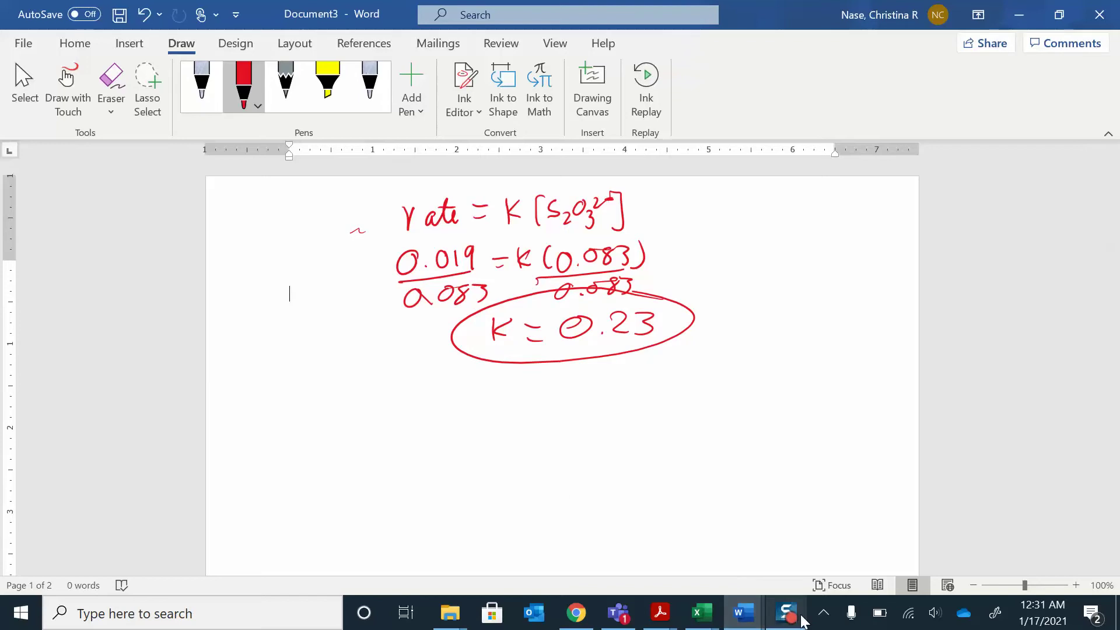
Step: Enter k' formulas =C14/D14 in B25 and =C15/D15 in C25 for mixtures 1 and 2
{"action": "mouse_move", "coordinate": [711, 612]}
{"action": "left_click", "coordinate": [669, 572]}
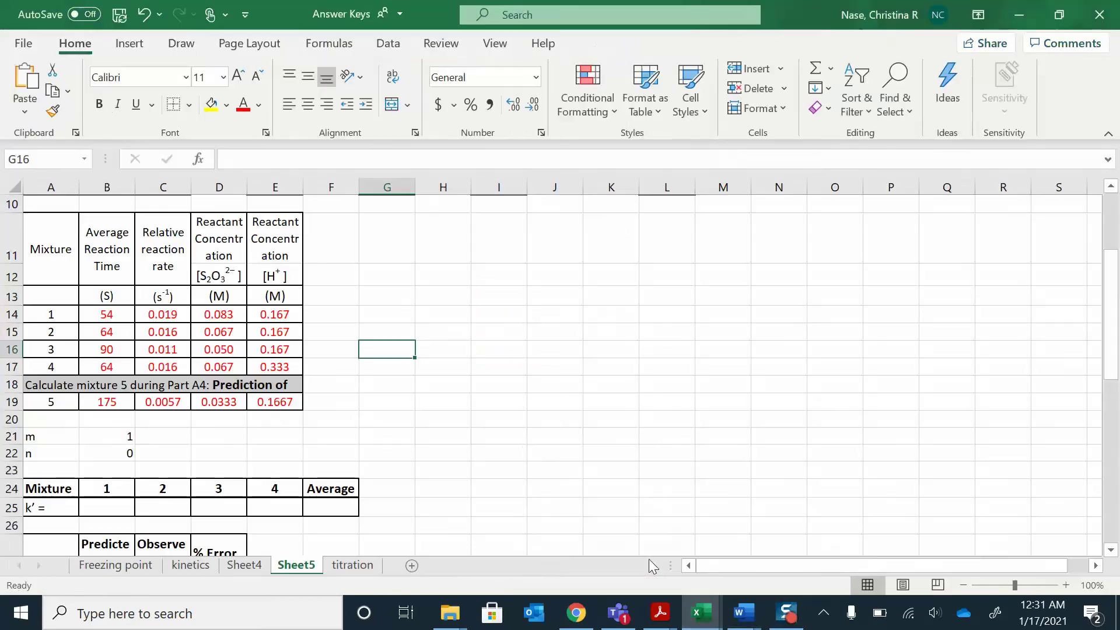
{"action": "scroll", "coordinate": [522, 452], "scroll_direction": "down", "scroll_amount": 1}
{"action": "left_click", "coordinate": [121, 418]}
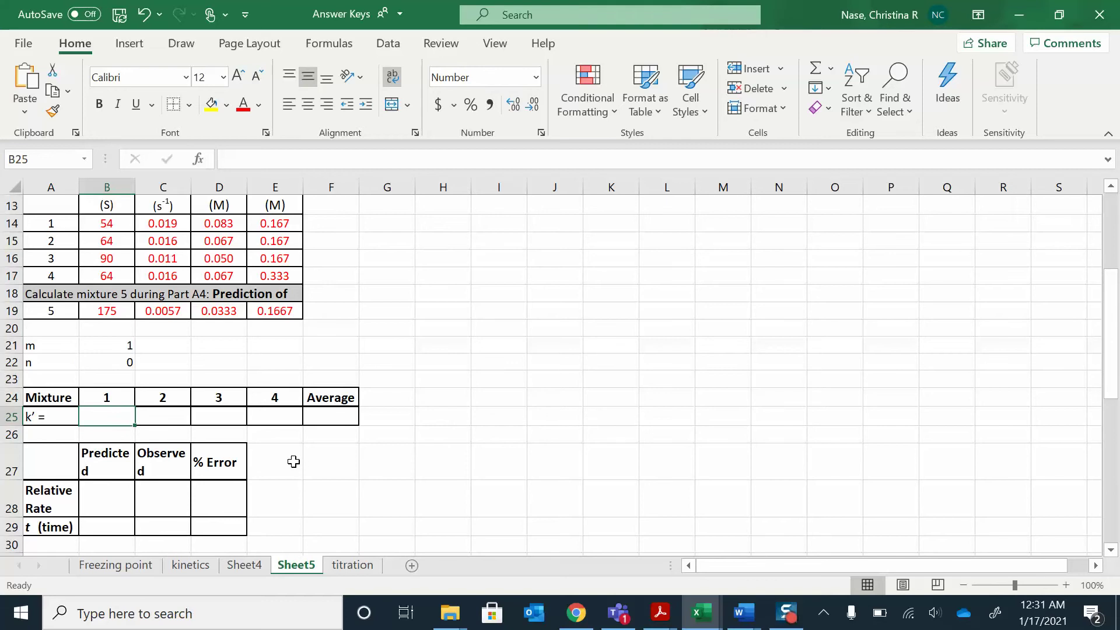
{"action": "type", "text": "="}
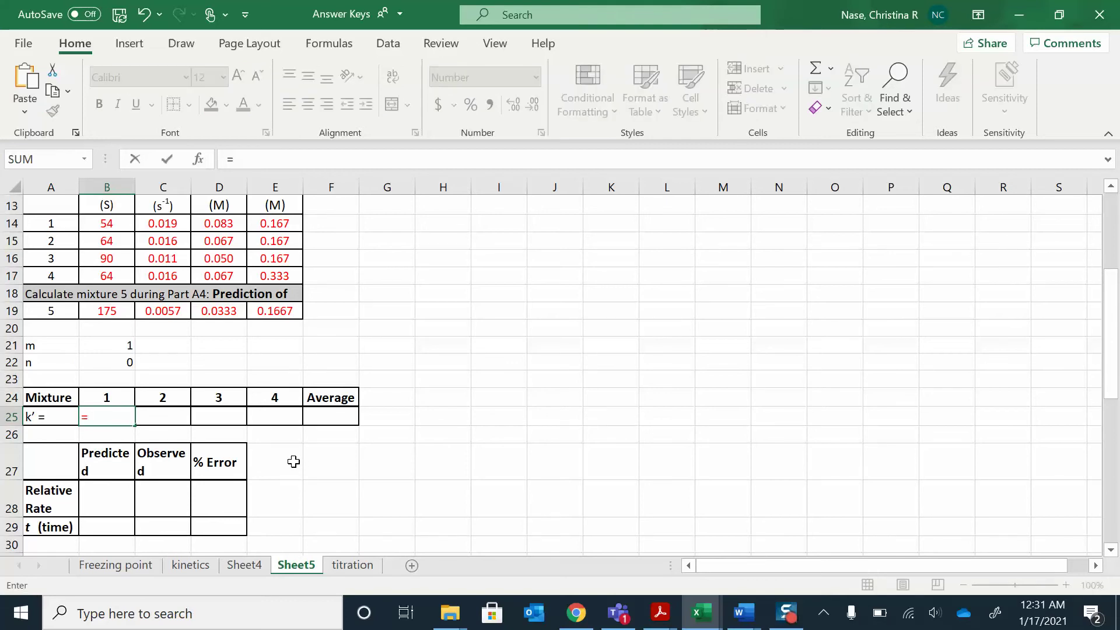
{"action": "left_click", "coordinate": [170, 224]}
{"action": "type", "text": "/"}
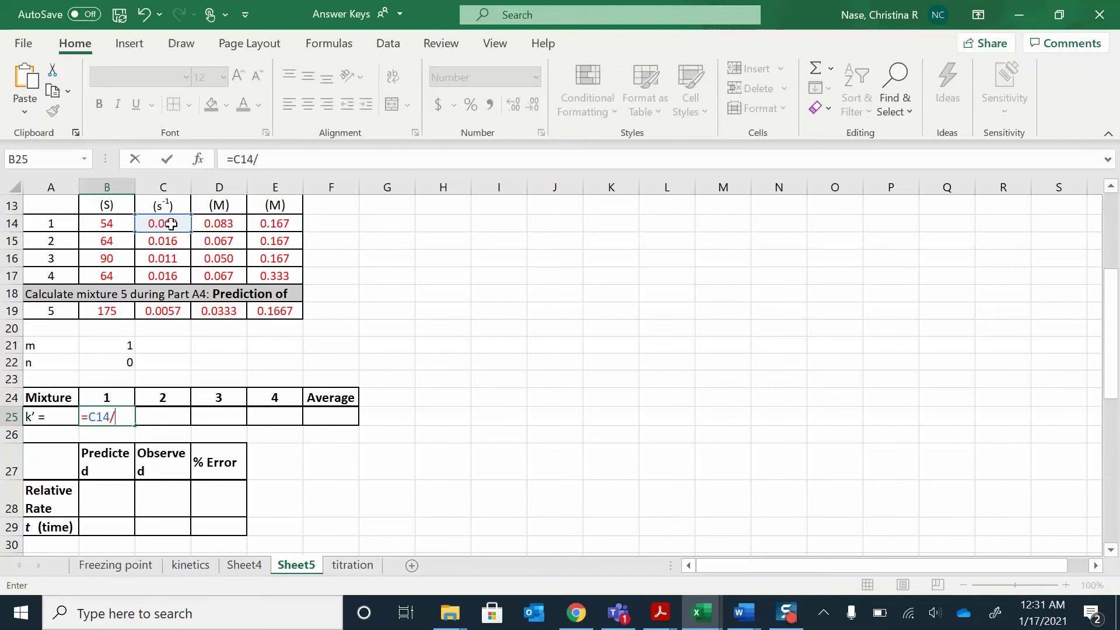
{"action": "left_click", "coordinate": [233, 220]}
{"action": "key", "text": "Return"}
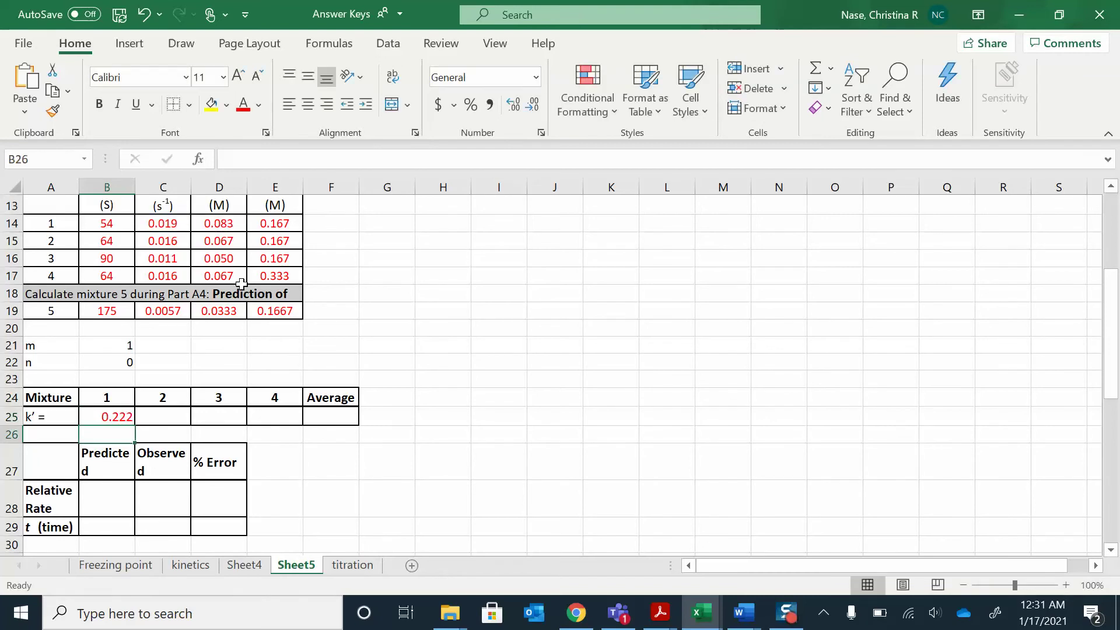
{"action": "left_click", "coordinate": [174, 416]}
{"action": "type", "text": "="}
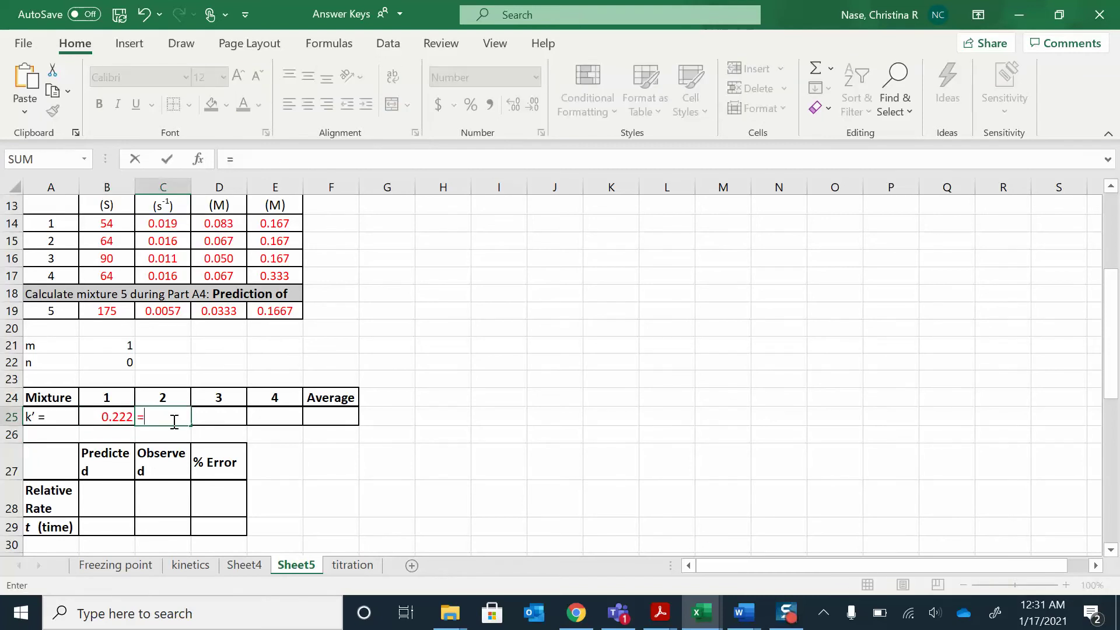
{"action": "left_click", "coordinate": [176, 239]}
{"action": "type", "text": "/"}
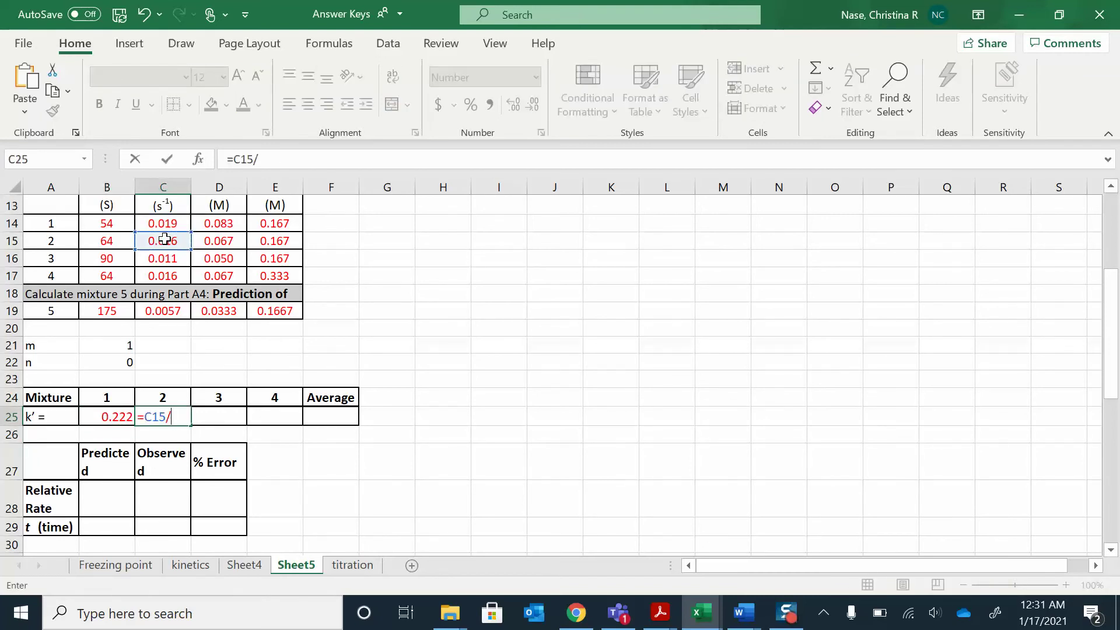
{"action": "left_click", "coordinate": [222, 241]}
{"action": "key", "text": "Return"}
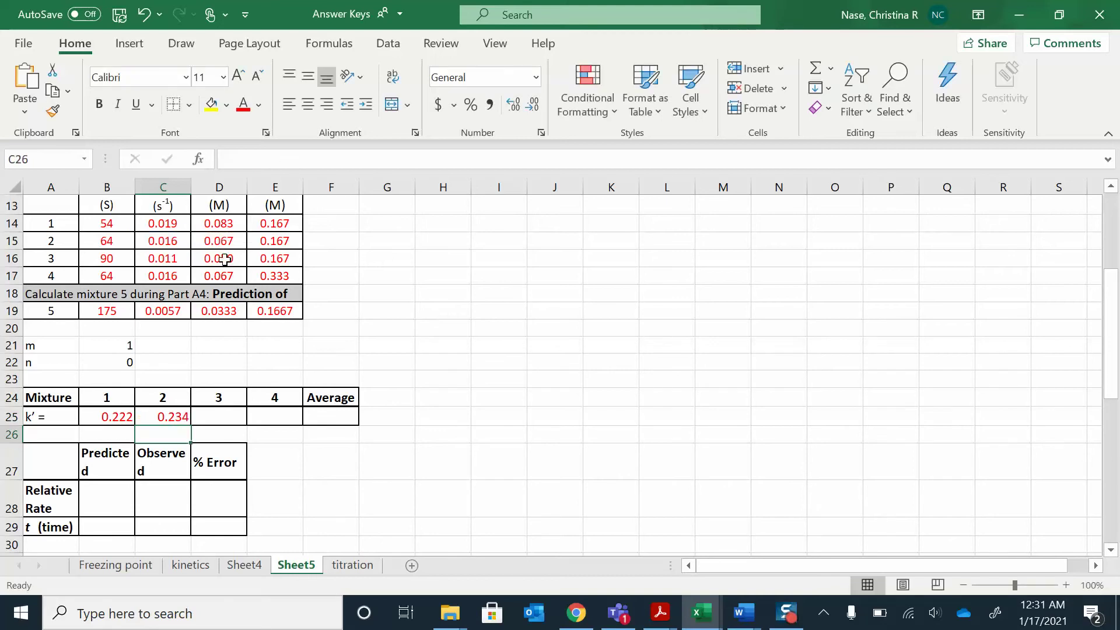
Step: Enter k' formulas =C16/D16 in D25 and =C17/D17 in E25, giving 0.222 and 0.234
{"action": "left_click", "coordinate": [215, 421]}
{"action": "type", "text": "="}
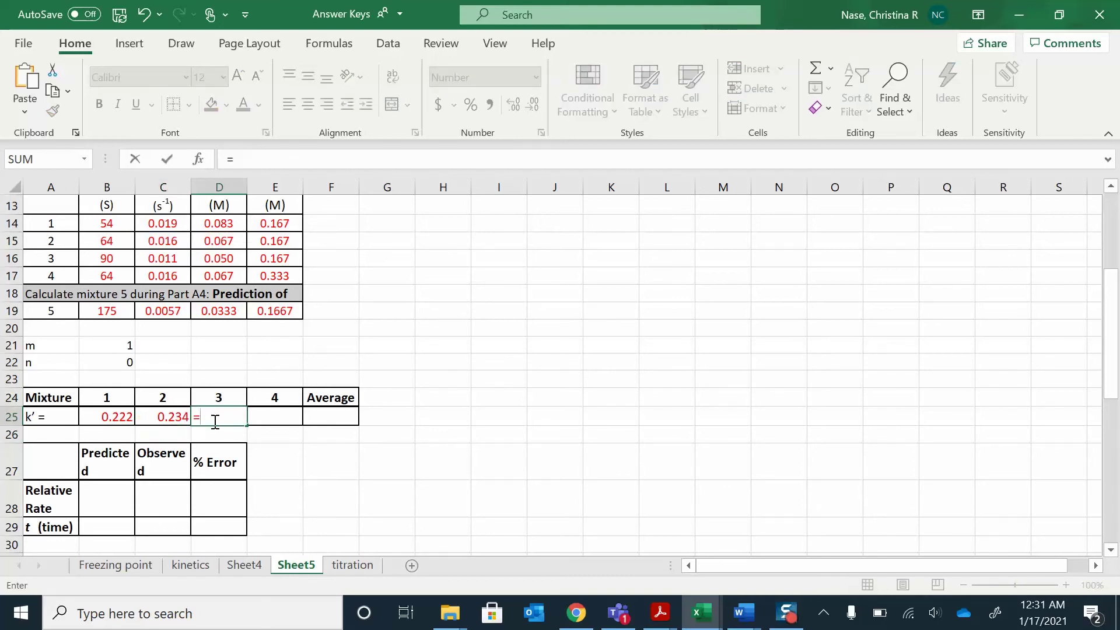
{"action": "left_click", "coordinate": [157, 259]}
{"action": "type", "text": "/"}
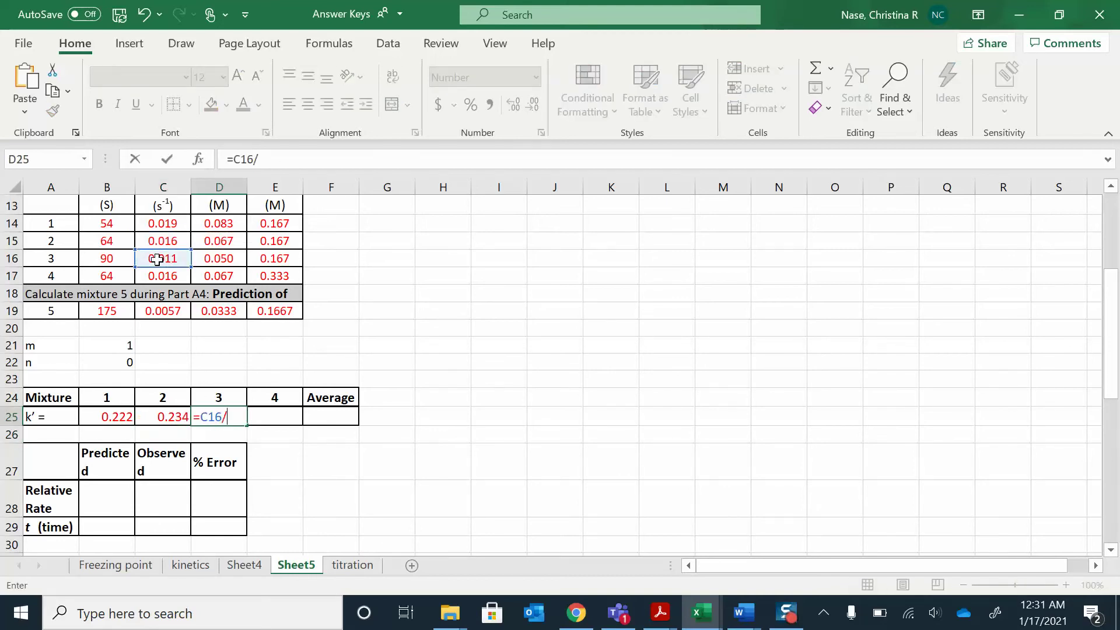
{"action": "left_click", "coordinate": [206, 257]}
{"action": "key", "text": "Return"}
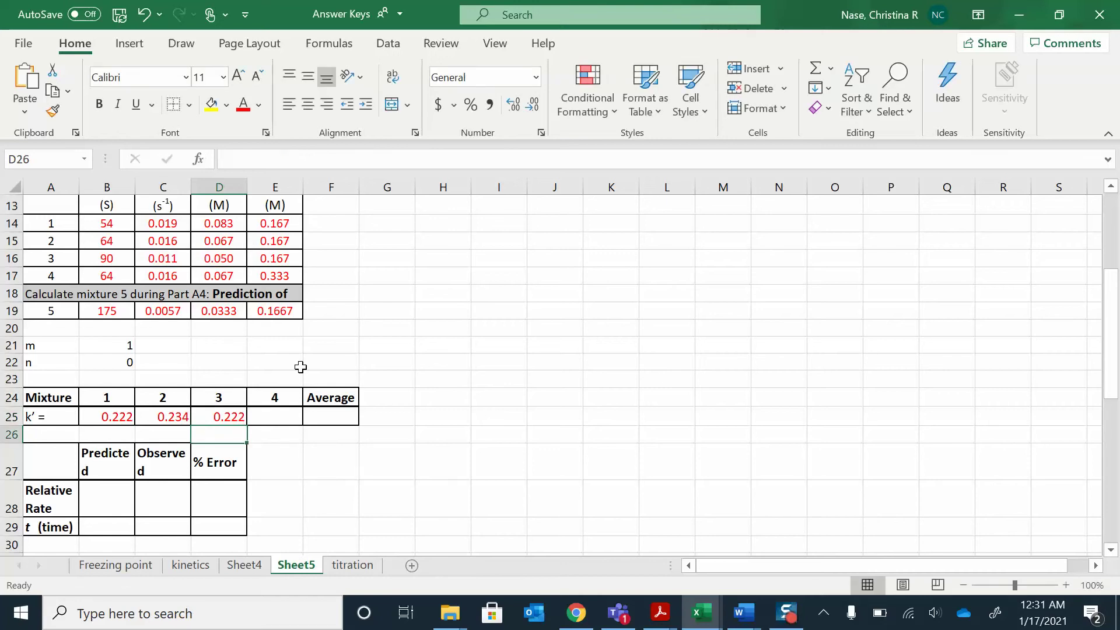
{"action": "left_click", "coordinate": [290, 423]}
{"action": "type", "text": "="}
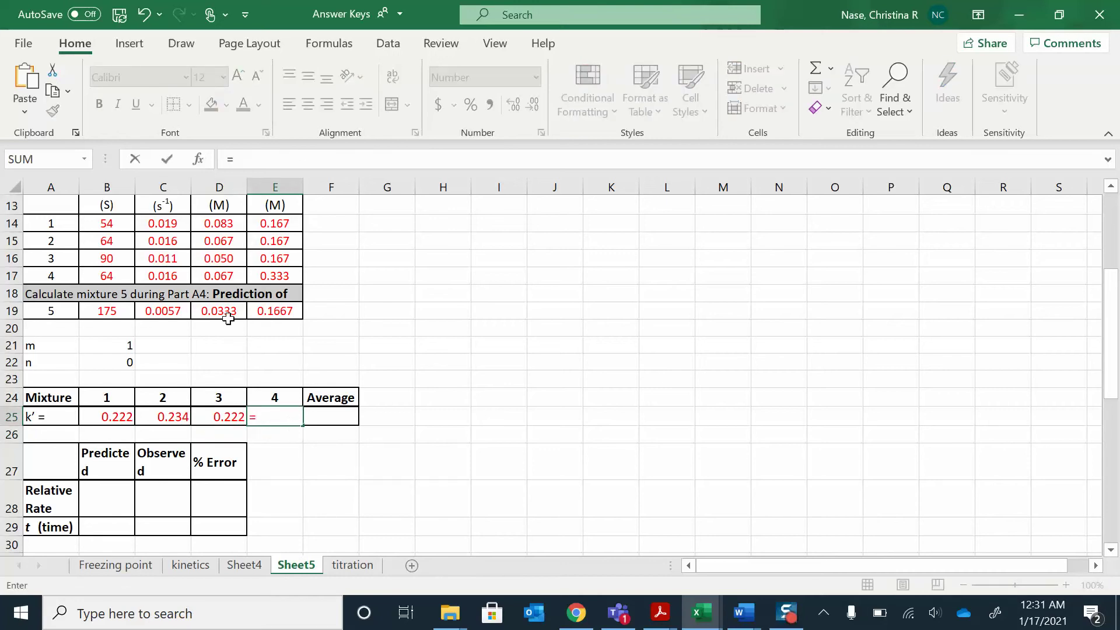
{"action": "left_click", "coordinate": [140, 272]}
{"action": "type", "text": "/"}
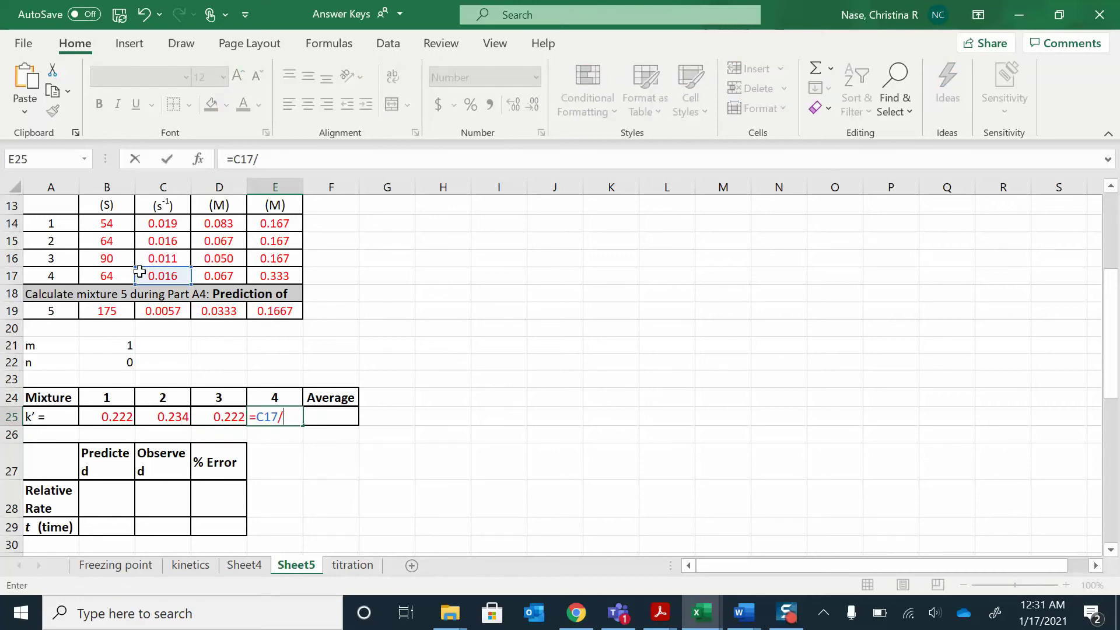
{"action": "left_click", "coordinate": [223, 274]}
{"action": "key", "text": "Return"}
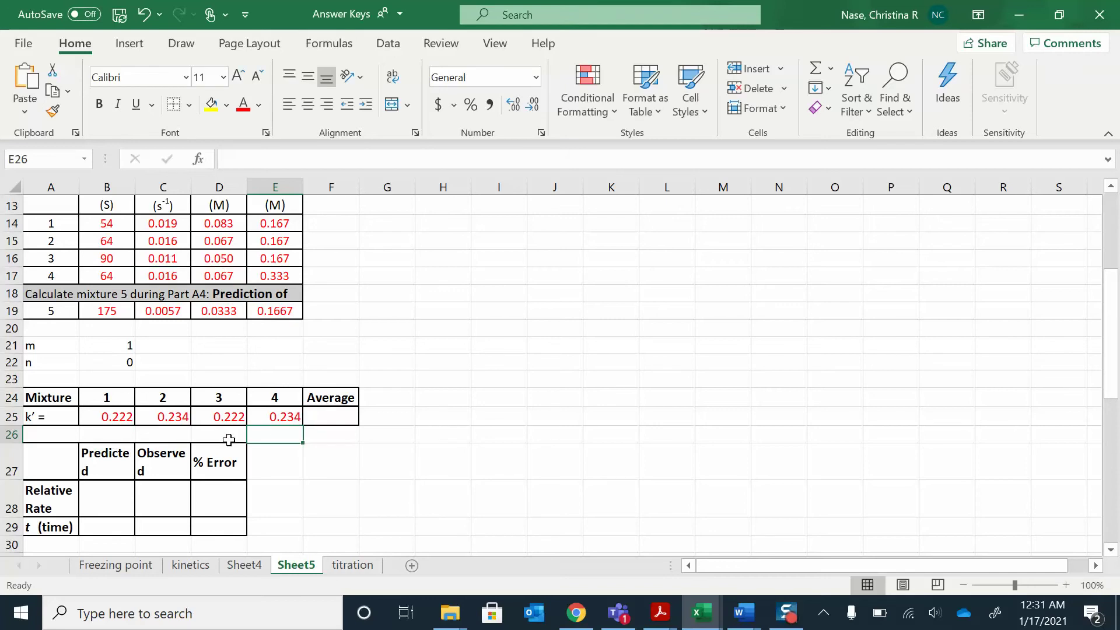
{"action": "left_click", "coordinate": [332, 419]}
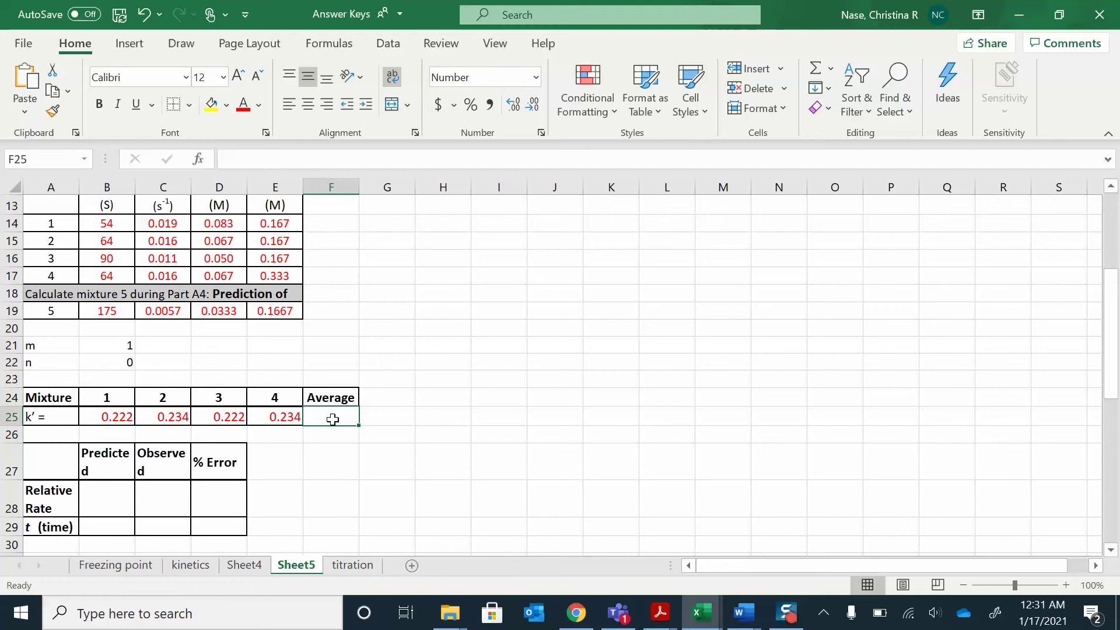
Step: Check the C14 and D14 formulas, then display C14:E17 to five decimal places
{"action": "left_click", "coordinate": [182, 219]}
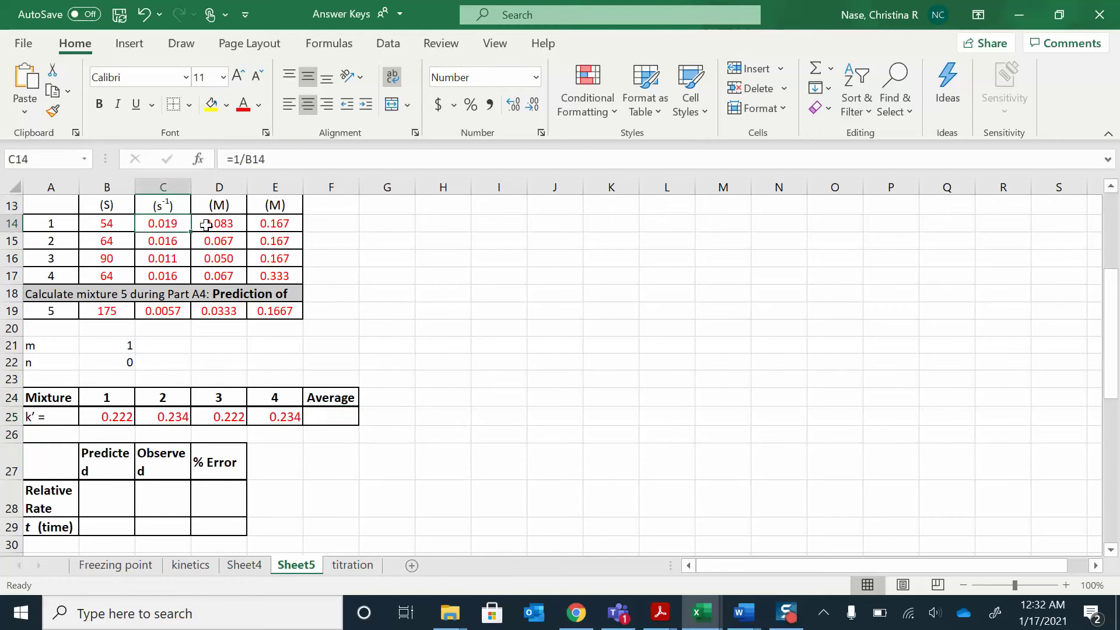
{"action": "left_click", "coordinate": [206, 225]}
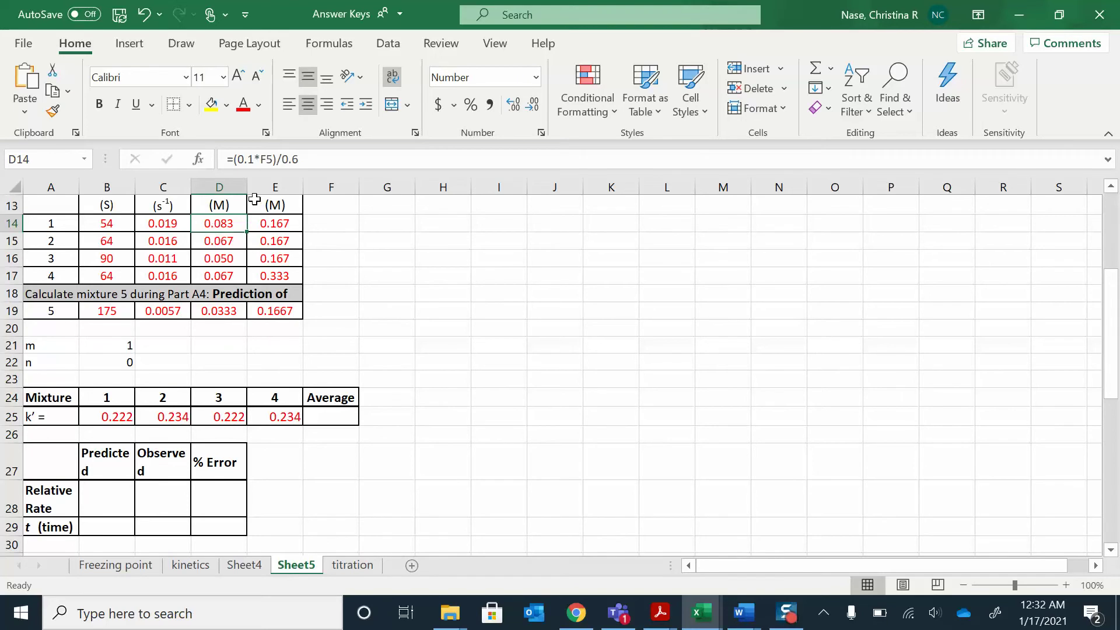
{"action": "left_click_drag", "start_coordinate": [167, 231], "coordinate": [251, 275]}
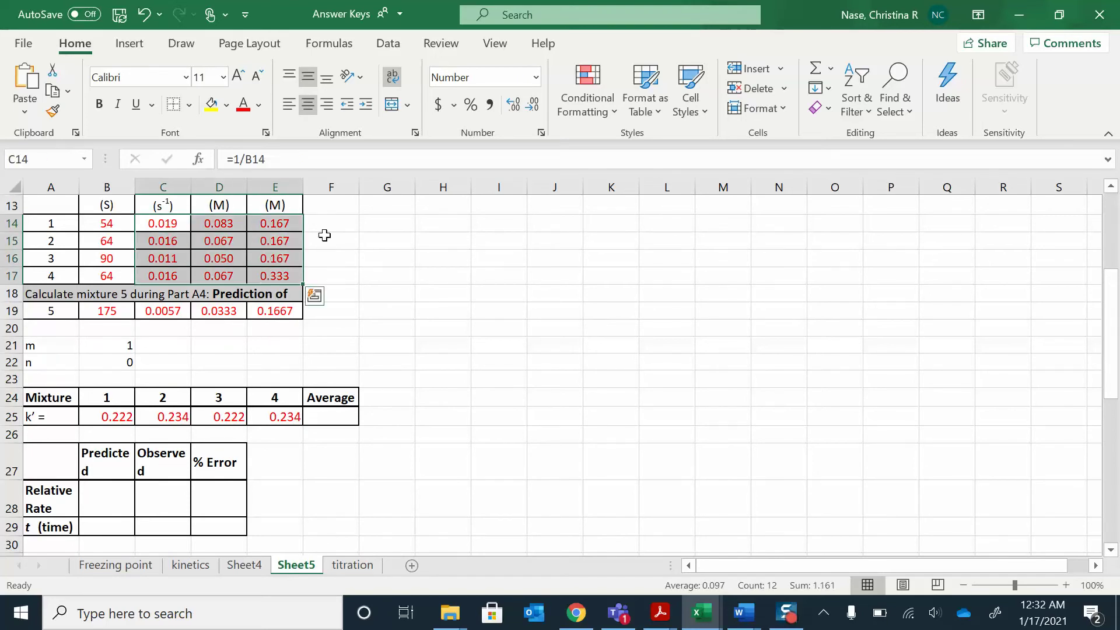
{"action": "left_click", "coordinate": [536, 108]}
{"action": "left_click", "coordinate": [515, 106]}
{"action": "left_click", "coordinate": [511, 107]}
{"action": "left_click", "coordinate": [509, 107]}
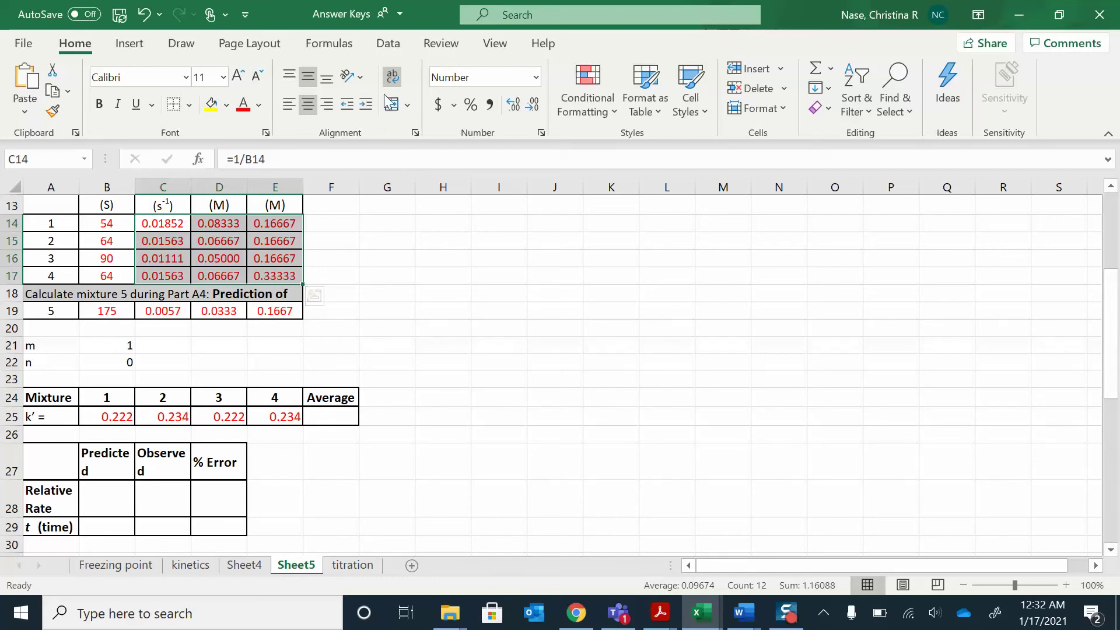
{"action": "left_click", "coordinate": [337, 416]}
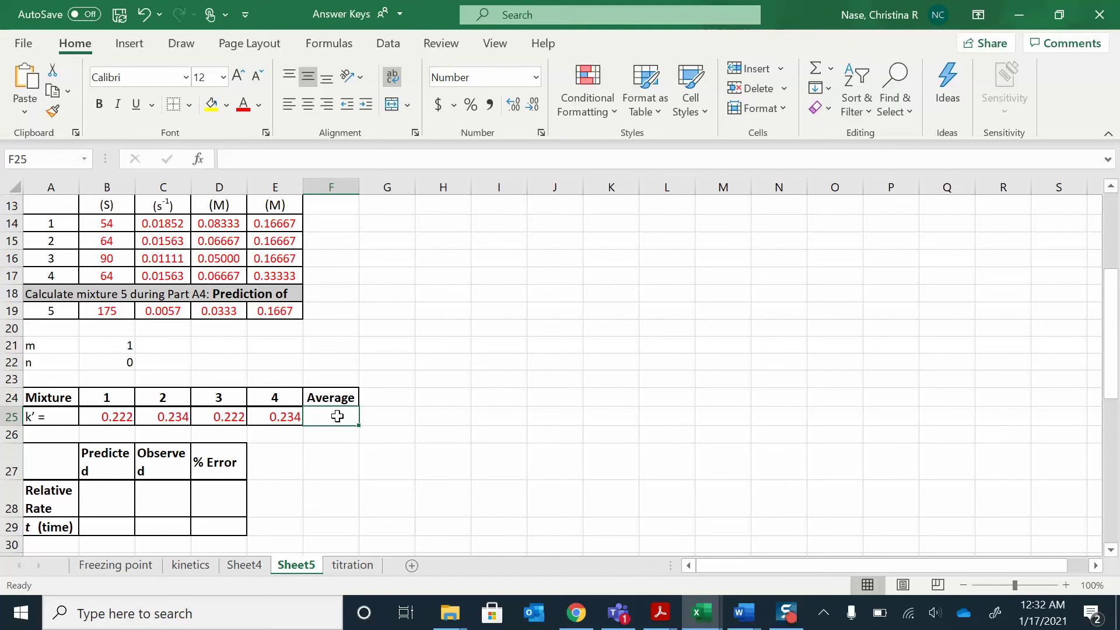
Step: Enter =AVERAGE(B25:E25) in F25, giving the average k' of 0.228
{"action": "type", "text": "=average("}
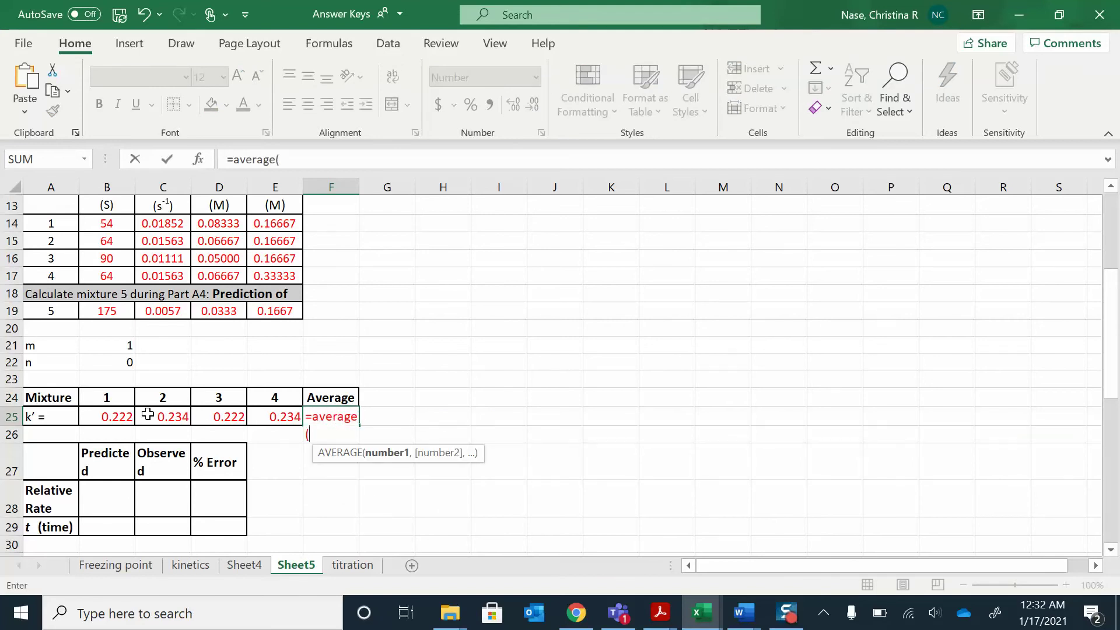
{"action": "left_click_drag", "start_coordinate": [108, 415], "coordinate": [277, 413]}
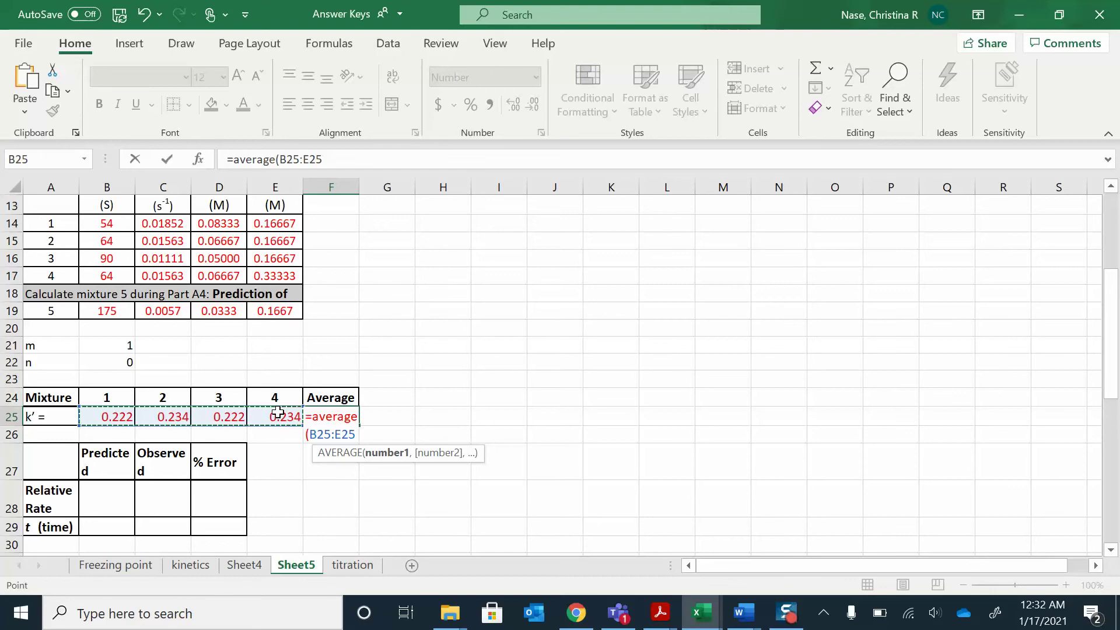
{"action": "key", "text": "Return"}
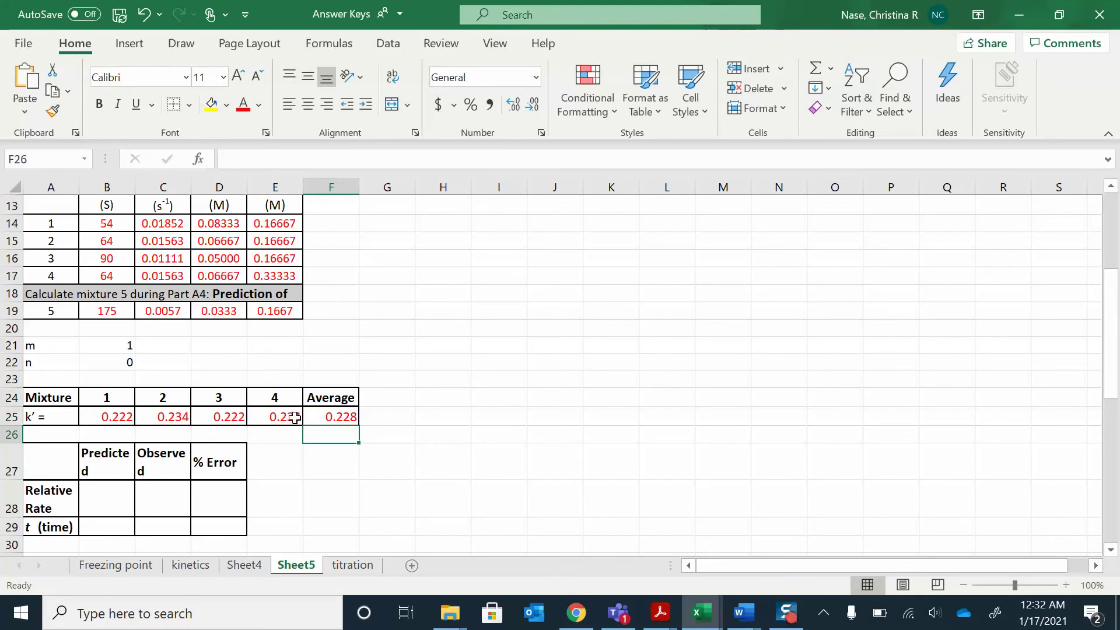
{"action": "left_click", "coordinate": [329, 414]}
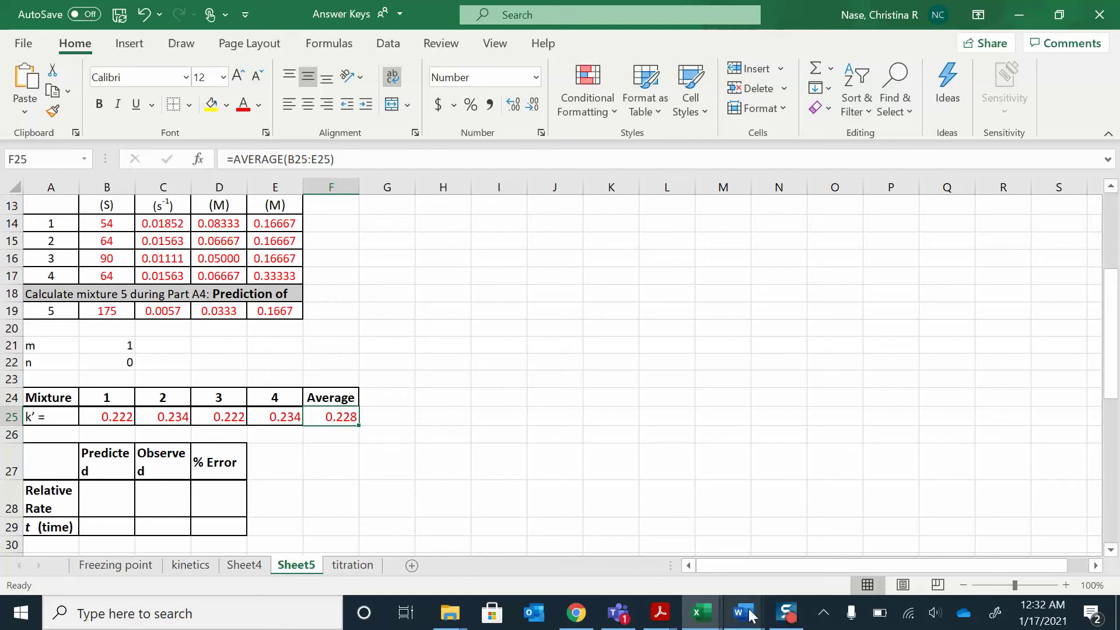
Step: On Document3, handwrite 'Ave k = 0.228' in red below the circled K = 0.23
{"action": "mouse_move", "coordinate": [750, 616]}
{"action": "left_click", "coordinate": [607, 558]}
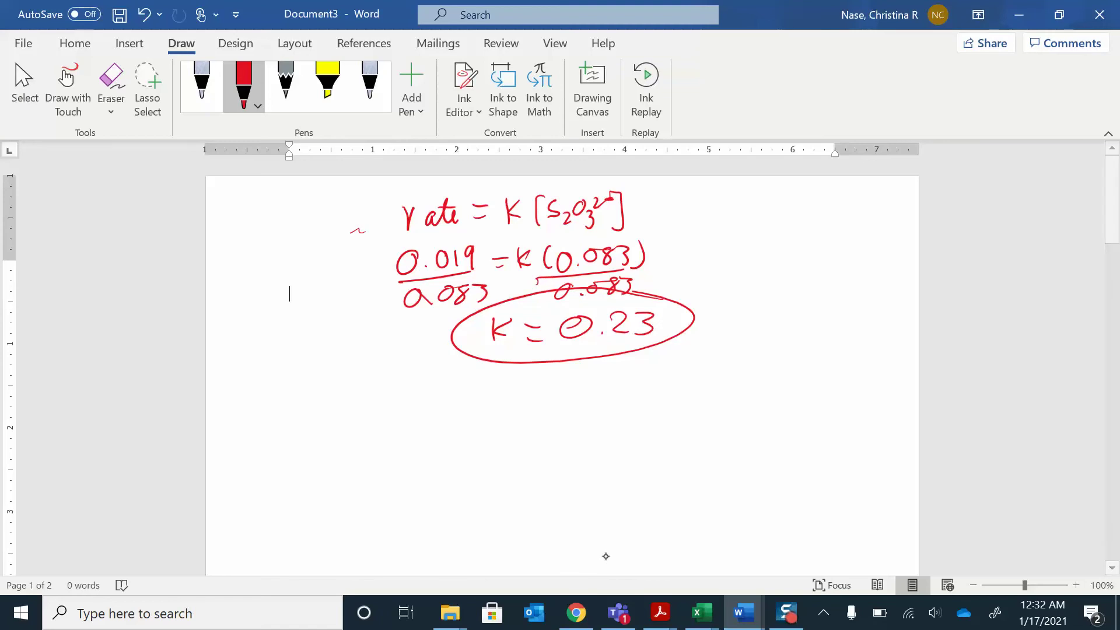
{"action": "left_click_drag", "start_coordinate": [255, 403], "coordinate": [304, 397]}
{"action": "mouse_move", "coordinate": [321, 372]}
{"action": "left_mouse_down"}
{"action": "mouse_move", "coordinate": [320, 396]}
{"action": "mouse_move", "coordinate": [397, 379]}
{"action": "mouse_move", "coordinate": [438, 396]}
{"action": "left_mouse_up"}
{"action": "left_click_drag", "start_coordinate": [448, 380], "coordinate": [463, 396]}
{"action": "left_click_drag", "start_coordinate": [485, 378], "coordinate": [484, 378]}
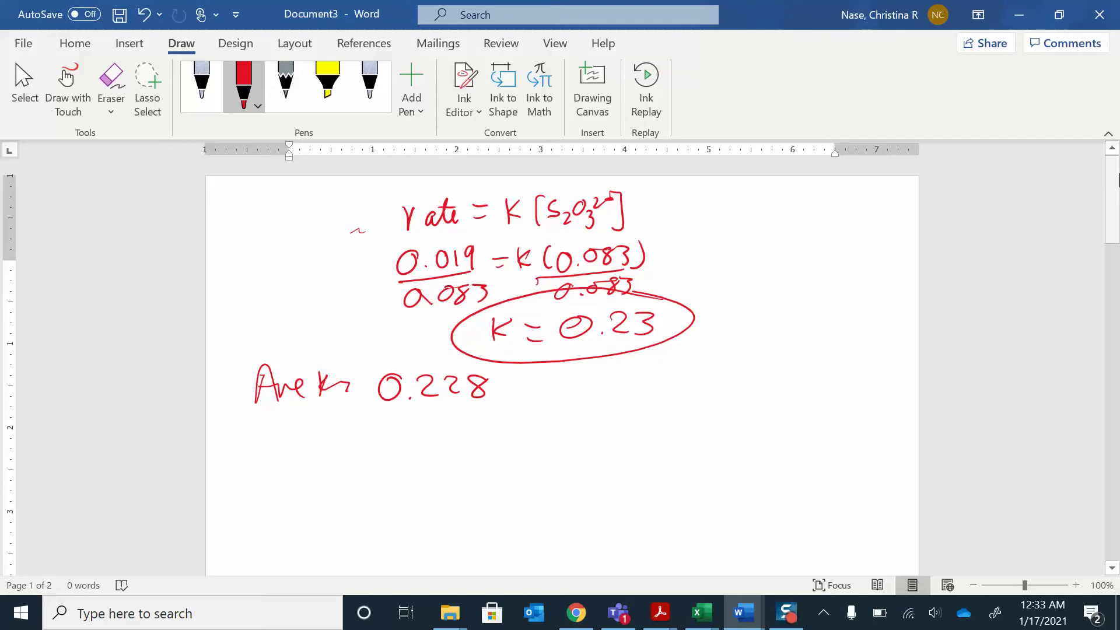
Step: Handwrite rate = k[A]^m[B]^n at top right, with arrows from the [A] and [B] terms
{"action": "left_click_drag", "start_coordinate": [694, 203], "coordinate": [718, 215]}
{"action": "left_click_drag", "start_coordinate": [711, 201], "coordinate": [738, 214]}
{"action": "left_click_drag", "start_coordinate": [740, 205], "coordinate": [753, 211]}
{"action": "mouse_move", "coordinate": [758, 218]}
{"action": "left_mouse_down"}
{"action": "mouse_move", "coordinate": [769, 202]}
{"action": "mouse_move", "coordinate": [784, 221]}
{"action": "mouse_move", "coordinate": [794, 200]}
{"action": "mouse_move", "coordinate": [803, 215]}
{"action": "mouse_move", "coordinate": [810, 205]}
{"action": "mouse_move", "coordinate": [808, 220]}
{"action": "mouse_move", "coordinate": [827, 218]}
{"action": "mouse_move", "coordinate": [835, 196]}
{"action": "left_mouse_up"}
{"action": "left_click_drag", "start_coordinate": [837, 207], "coordinate": [847, 219]}
{"action": "left_click_drag", "start_coordinate": [852, 197], "coordinate": [856, 219]}
{"action": "left_click_drag", "start_coordinate": [867, 203], "coordinate": [875, 197]}
{"action": "left_click_drag", "start_coordinate": [787, 201], "coordinate": [789, 223]}
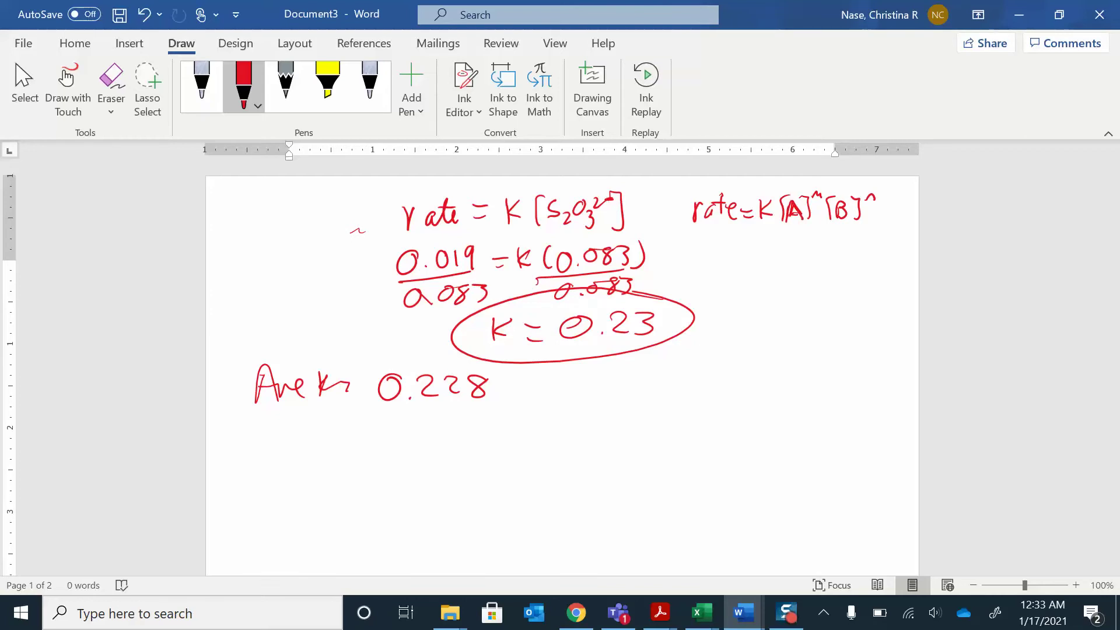
{"action": "mouse_move", "coordinate": [719, 226]}
{"action": "left_mouse_down"}
{"action": "mouse_move", "coordinate": [734, 255]}
{"action": "mouse_move", "coordinate": [712, 238]}
{"action": "left_mouse_up"}
{"action": "left_click_drag", "start_coordinate": [794, 225], "coordinate": [747, 255]}
{"action": "left_click_drag", "start_coordinate": [843, 226], "coordinate": [749, 260]}
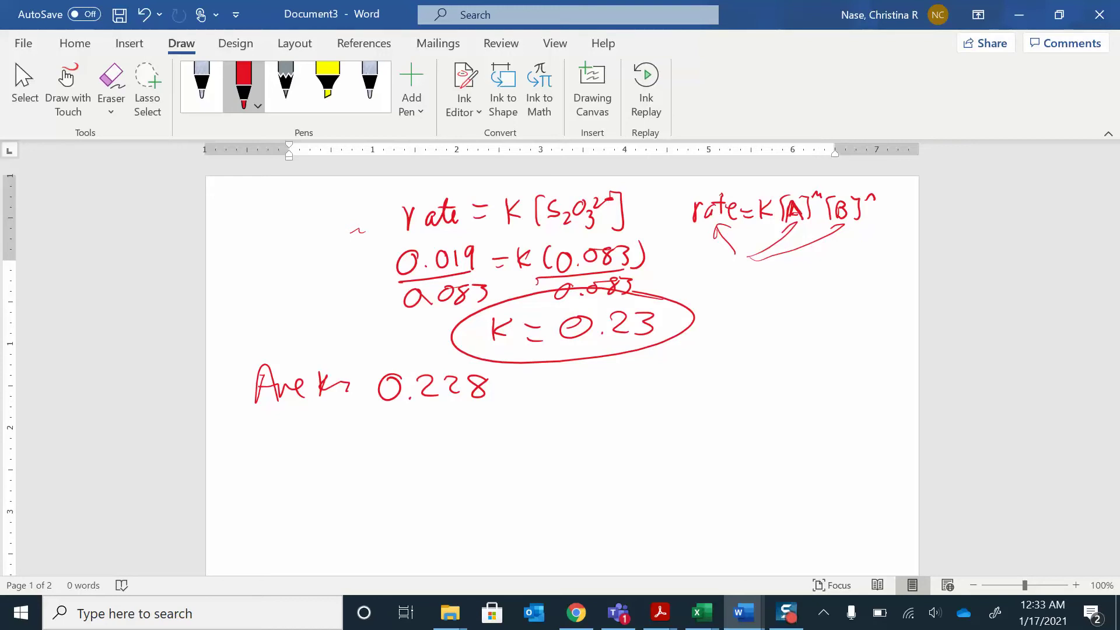
Step: Add circled step 1 noting m+n, circled step 2 below it, and circle the k
{"action": "mouse_move", "coordinate": [776, 273]}
{"action": "left_mouse_down"}
{"action": "mouse_move", "coordinate": [791, 289]}
{"action": "mouse_move", "coordinate": [814, 277]}
{"action": "mouse_move", "coordinate": [827, 286]}
{"action": "left_mouse_up"}
{"action": "left_click_drag", "start_coordinate": [833, 281], "coordinate": [849, 278]}
{"action": "mouse_move", "coordinate": [840, 273]}
{"action": "left_mouse_down"}
{"action": "mouse_move", "coordinate": [841, 286]}
{"action": "mouse_move", "coordinate": [868, 275]}
{"action": "left_mouse_up"}
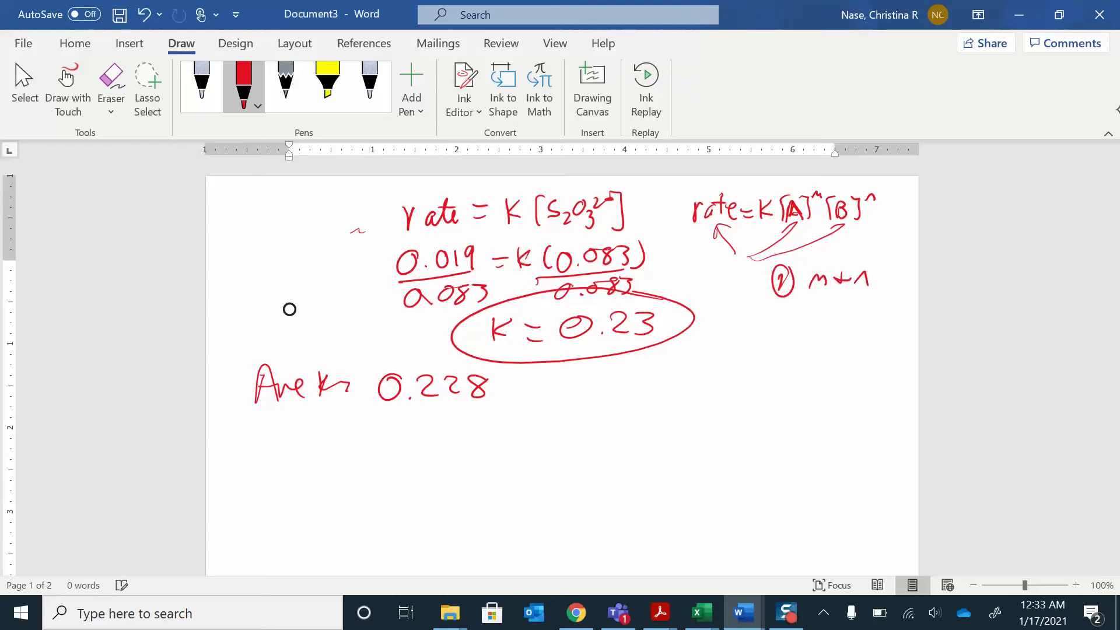
{"action": "left_click_drag", "start_coordinate": [779, 302], "coordinate": [797, 318]}
{"action": "mouse_move", "coordinate": [789, 296]}
{"action": "left_mouse_down"}
{"action": "mouse_move", "coordinate": [799, 318]}
{"action": "mouse_move", "coordinate": [793, 296]}
{"action": "left_mouse_up"}
{"action": "mouse_move", "coordinate": [769, 186]}
{"action": "left_mouse_down"}
{"action": "mouse_move", "coordinate": [782, 219]}
{"action": "mouse_move", "coordinate": [746, 221]}
{"action": "left_mouse_up"}
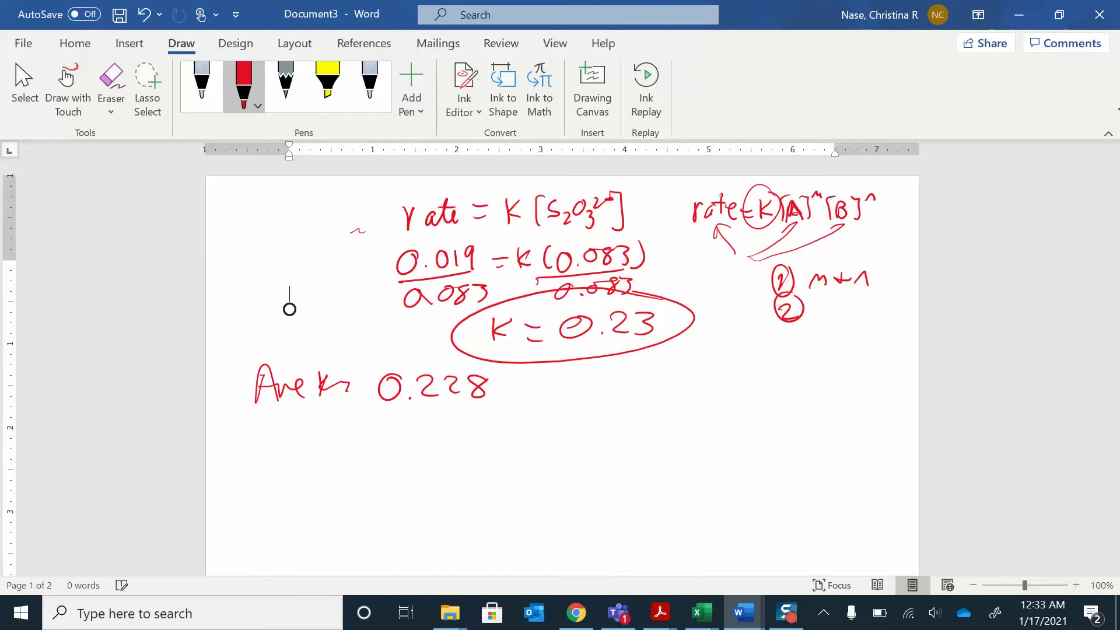